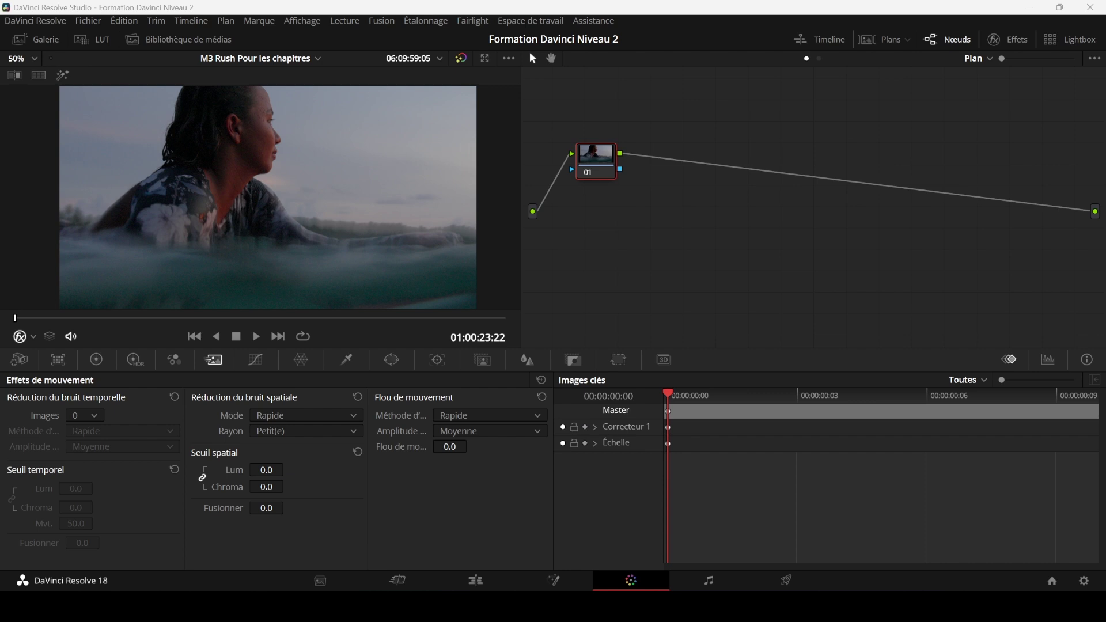
pyautogui.moveTo(595, 163); pyautogui.dragTo(614, 168)
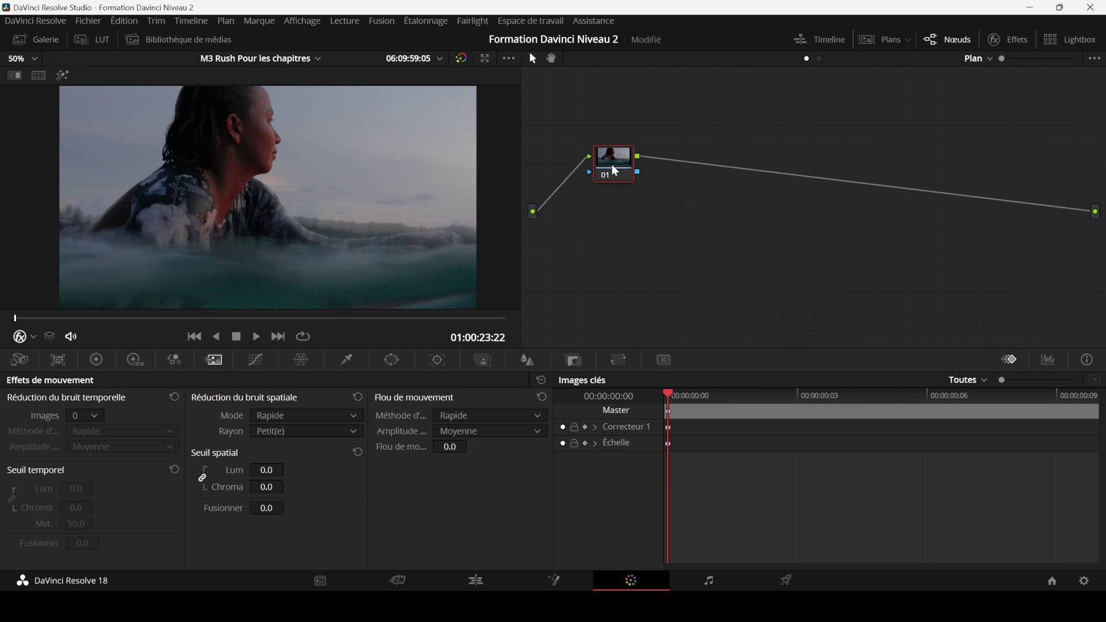
pyautogui.moveTo(615, 170); pyautogui.dragTo(600, 173)
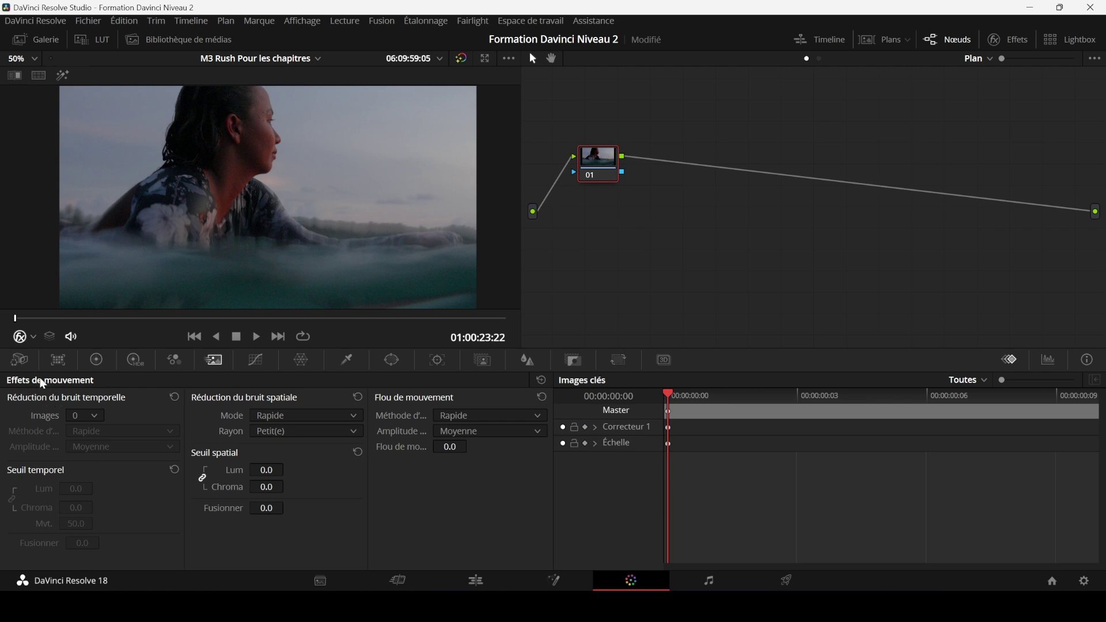
pyautogui.moveTo(601, 170)
pyautogui.mouseDown()
pyautogui.moveTo(610, 172)
pyautogui.moveTo(600, 172)
pyautogui.mouseUp()
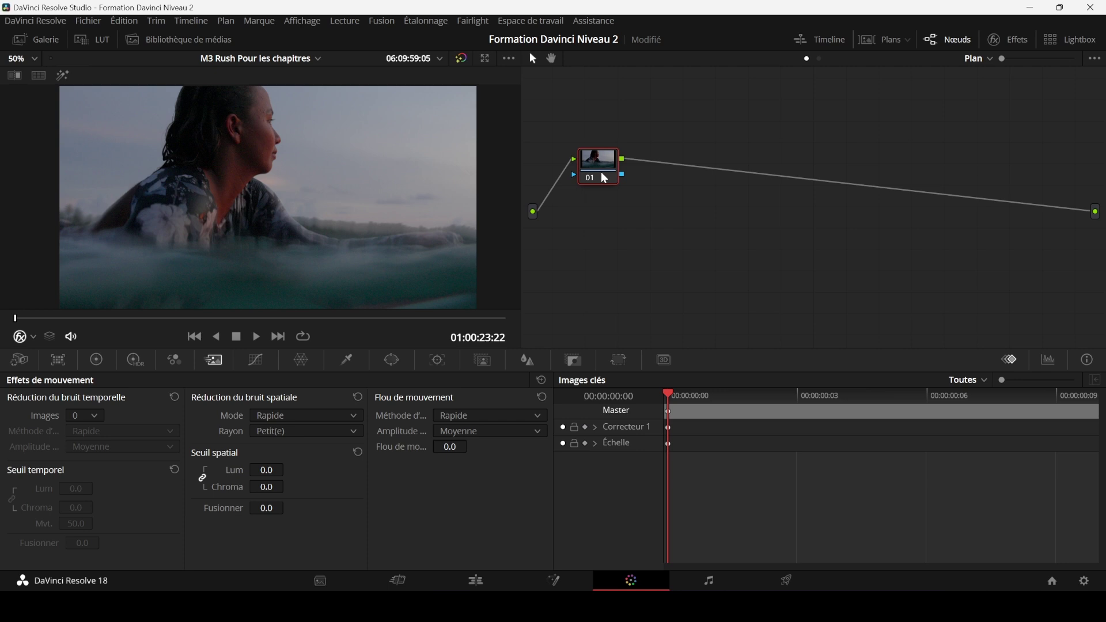
pyautogui.moveTo(605, 179); pyautogui.dragTo(607, 172)
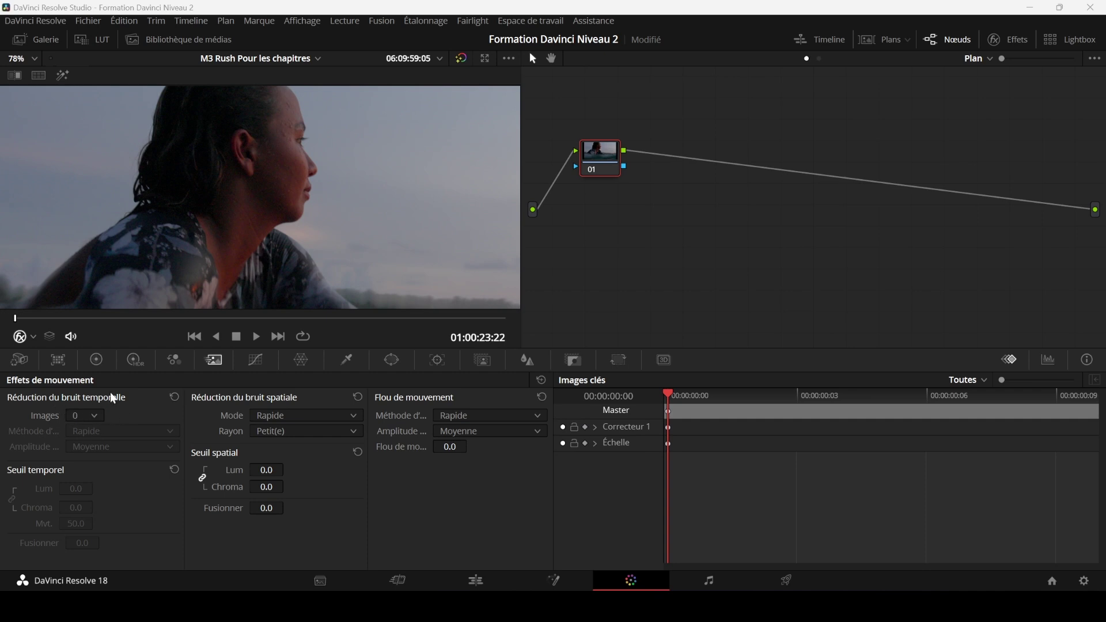
# - Set the number of frames for temporal noise reduction to 3
pyautogui.click(94, 417)
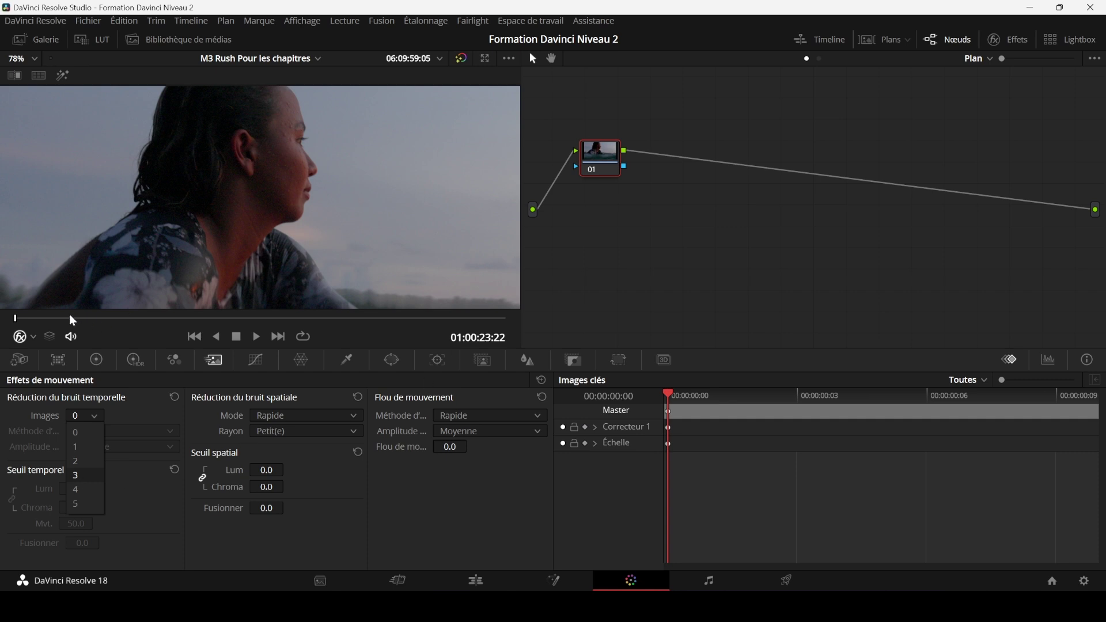
pyautogui.click(19, 324)
pyautogui.moveTo(87, 317); pyautogui.dragTo(14, 318)
pyautogui.click(83, 480)
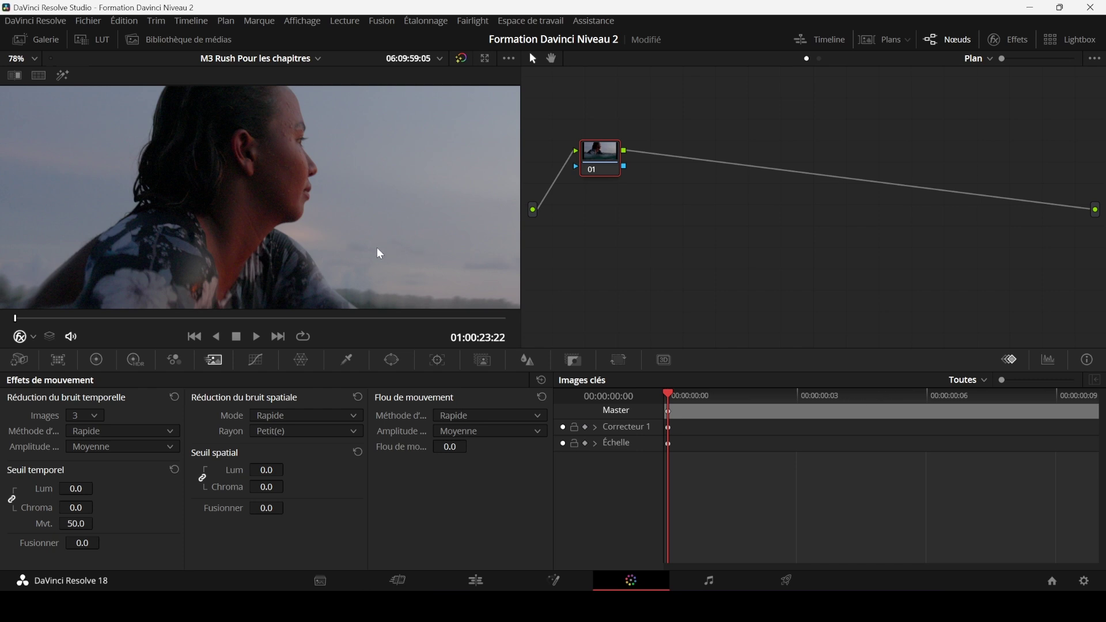
# - Keep the temporal motion estimation method at Rapide and set the motion amplitude to Petit(e)
pyautogui.scroll(-4, 382, 221)
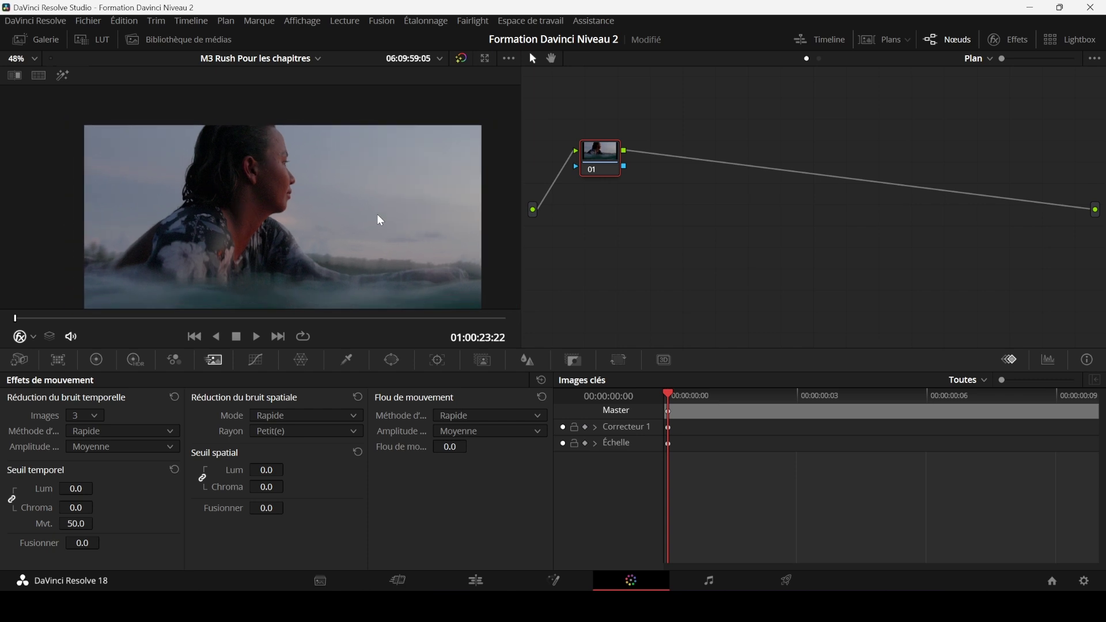
pyautogui.moveTo(360, 205); pyautogui.dragTo(360, 185)
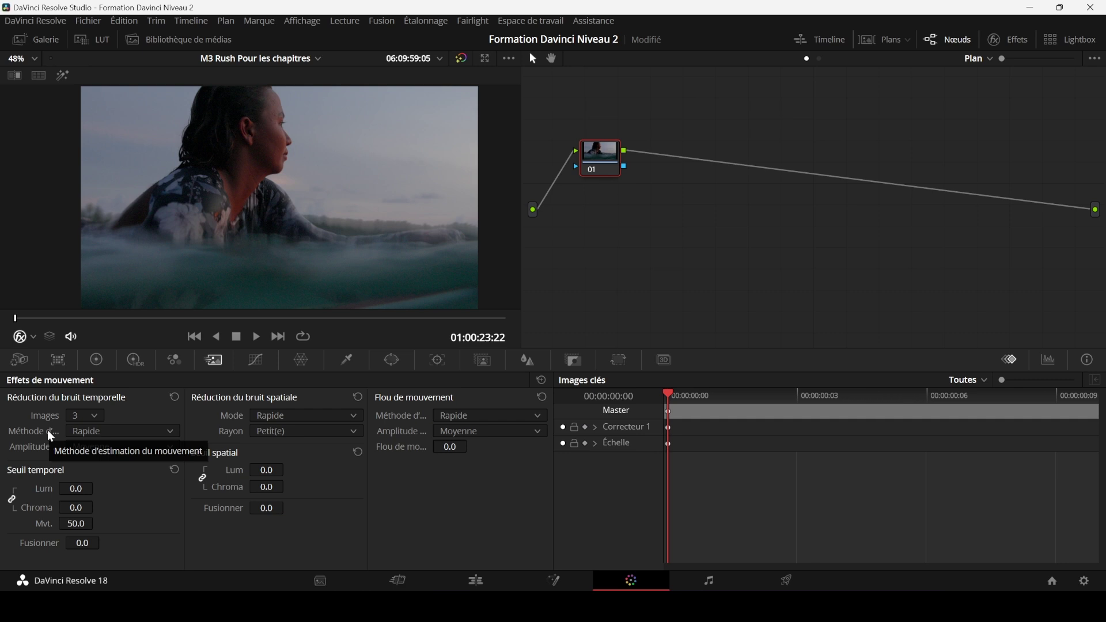
pyautogui.click(129, 433)
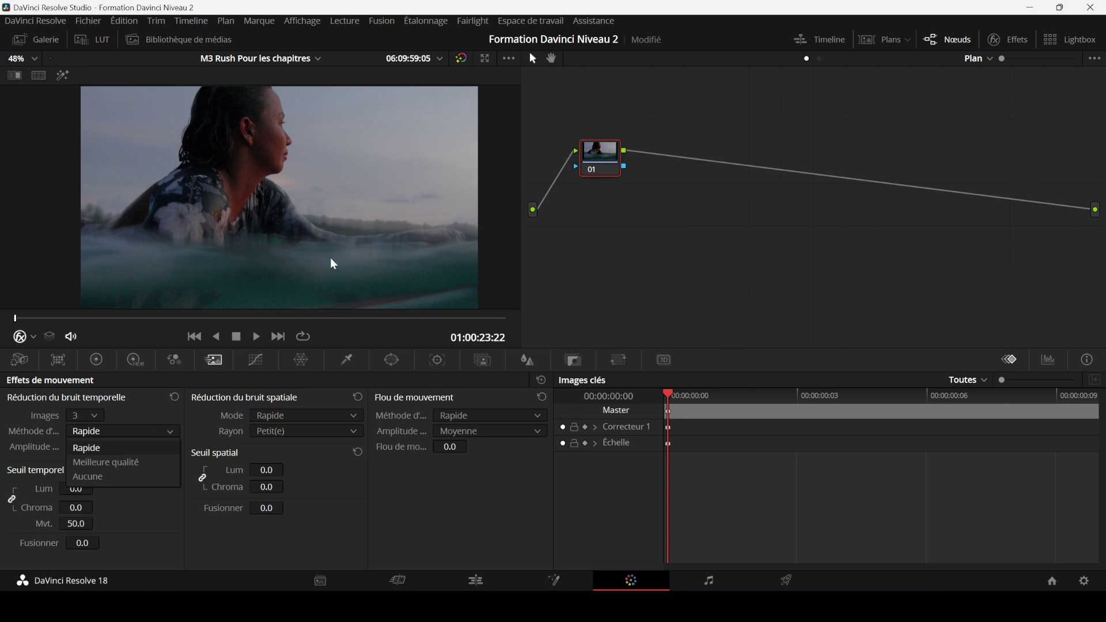
pyautogui.click(95, 452)
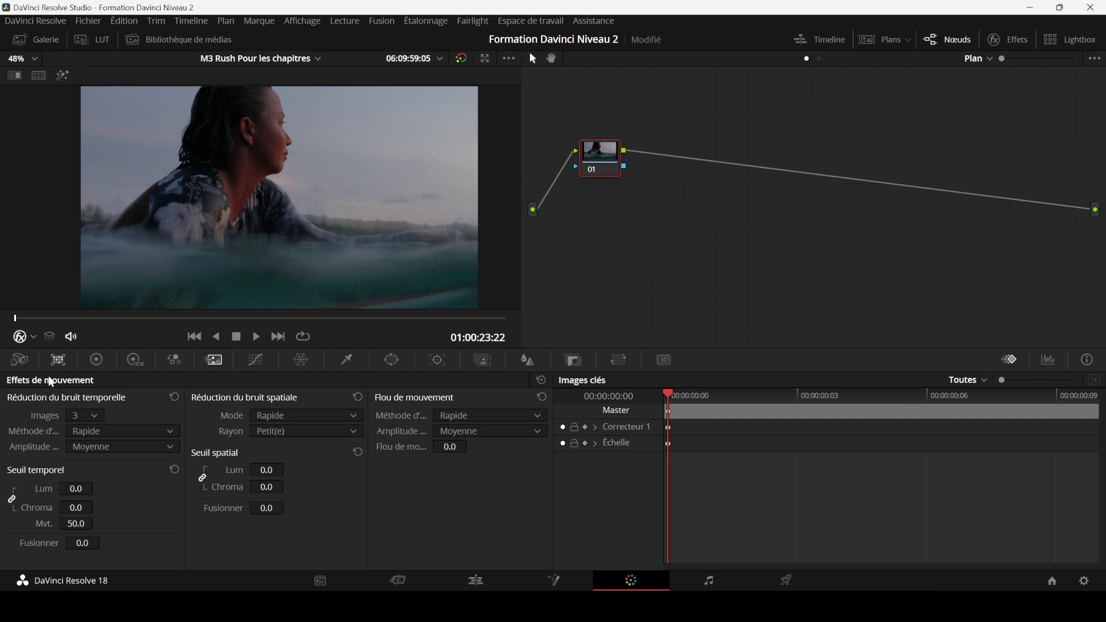
pyautogui.click(120, 452)
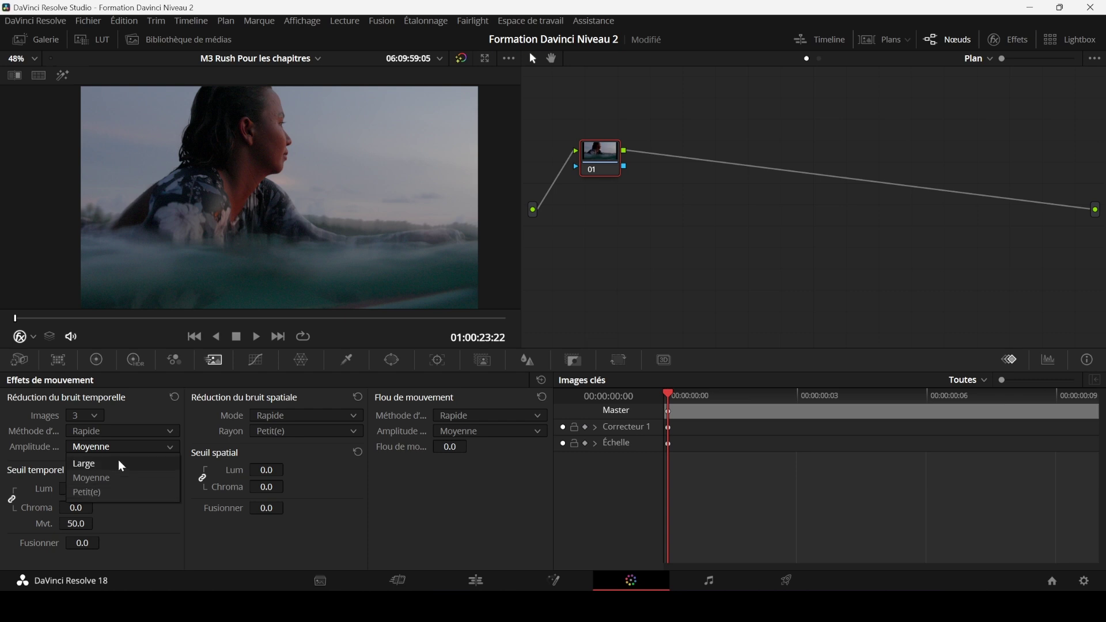
pyautogui.click(120, 494)
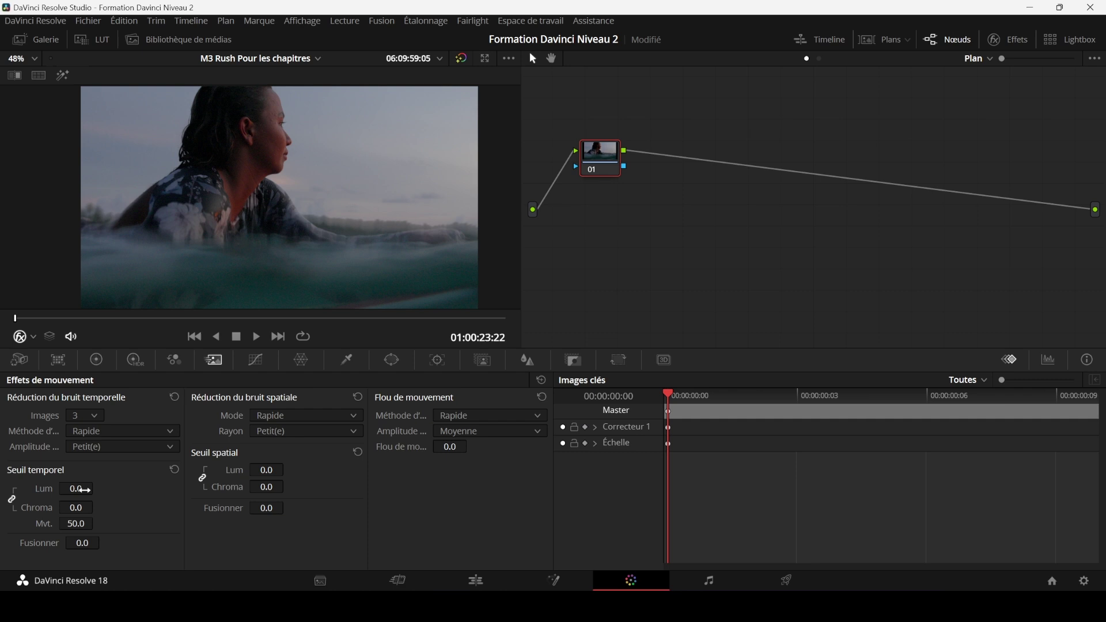
# - Set the linked temporal Lum and Chroma thresholds to 46.8 and check the grain in close-up
pyautogui.moveTo(74, 489); pyautogui.dragTo(104, 476)
pyautogui.scroll(5, 312, 255)
pyautogui.scroll(4, 315, 244)
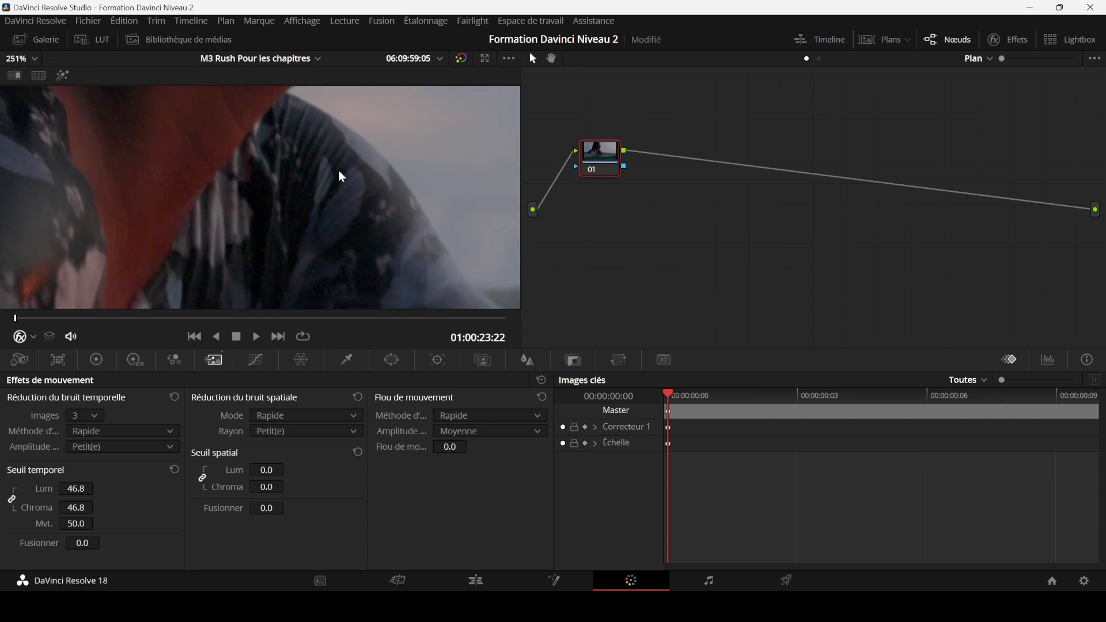
pyautogui.moveTo(340, 175); pyautogui.dragTo(389, 483)
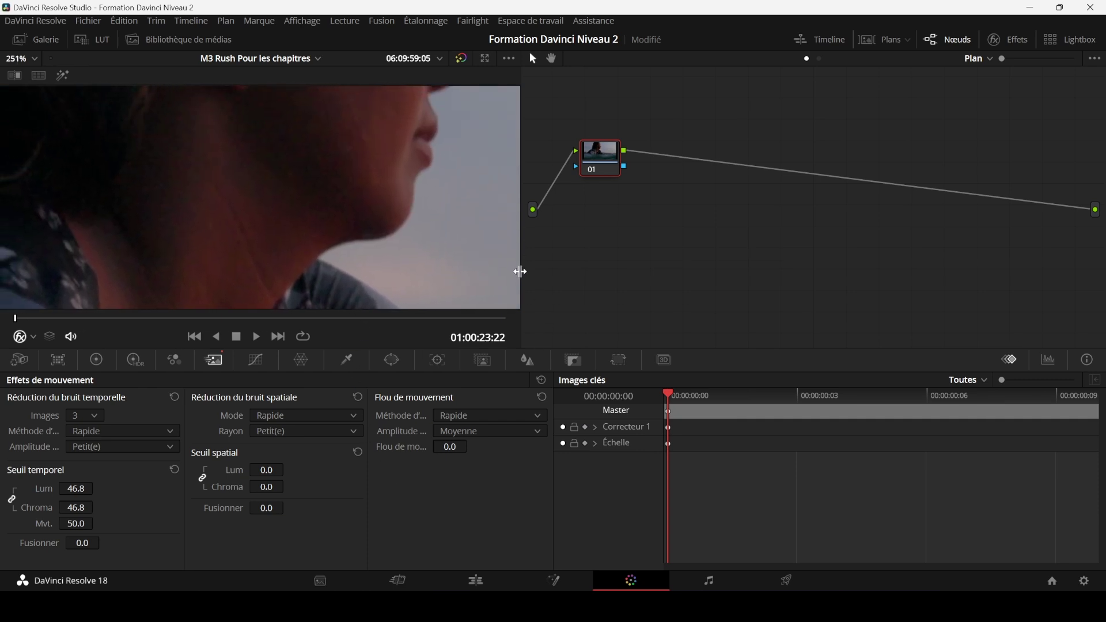
# - Widen the image viewer and frame the woman's face in close-up
pyautogui.moveTo(522, 271); pyautogui.dragTo(758, 259)
pyautogui.scroll(1, 587, 208)
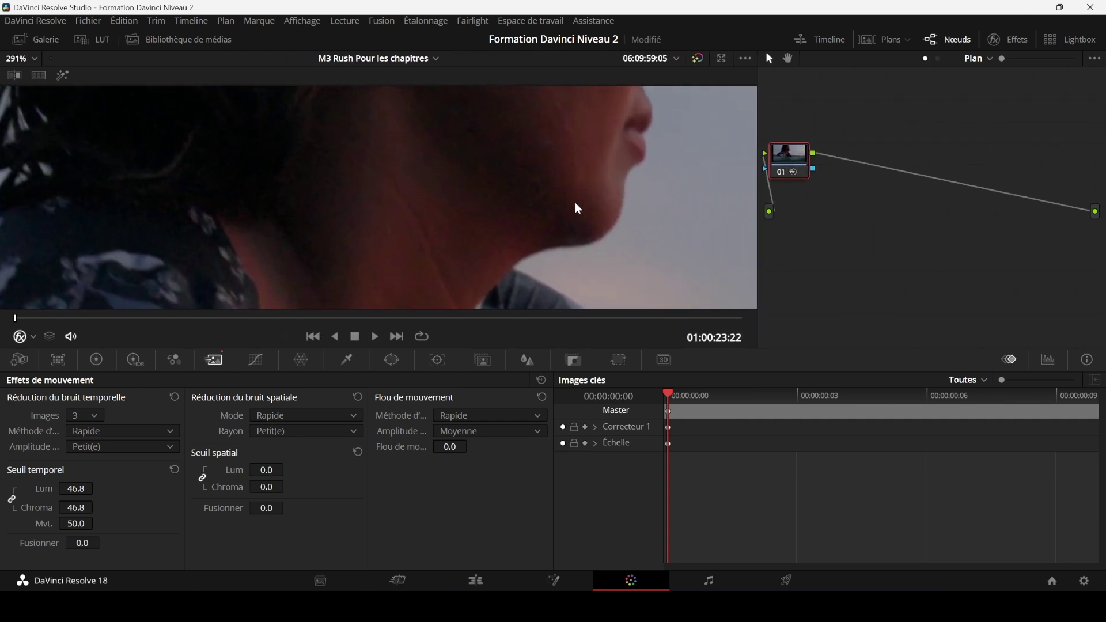
pyautogui.moveTo(575, 208); pyautogui.dragTo(499, 372)
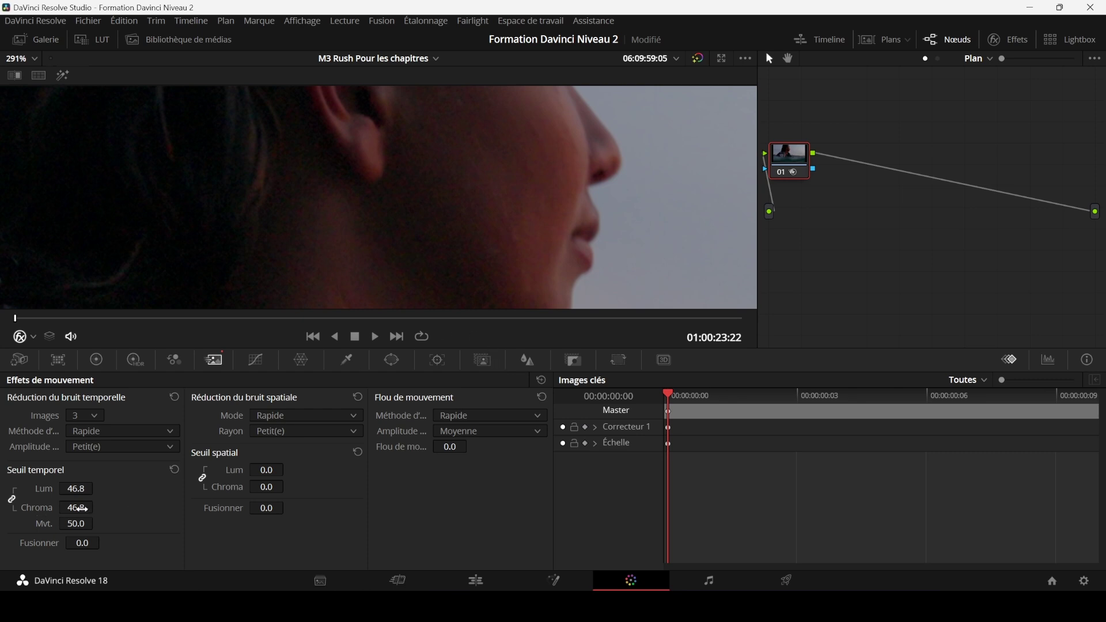
# - Try different strengths for the linked temporal Lum and Chroma thresholds, resetting them at the start and end
pyautogui.click(174, 469)
pyautogui.moveTo(76, 489); pyautogui.dragTo(194, 488)
pyautogui.moveTo(76, 489); pyautogui.dragTo(96, 488)
pyautogui.moveTo(97, 488); pyautogui.dragTo(24, 488)
pyautogui.moveTo(76, 488); pyautogui.dragTo(150, 488)
pyautogui.click(174, 470)
# - Set the linked temporal Lum and Chroma thresholds to 100 and the temporal Fusionner value to 19.8
pyautogui.moveTo(81, 489); pyautogui.dragTo(113, 488)
pyautogui.moveTo(81, 544); pyautogui.dragTo(104, 542)
pyautogui.moveTo(87, 544); pyautogui.dragTo(87, 544)
pyautogui.scroll(-10, 630, 199)
pyautogui.scroll(9, 599, 204)
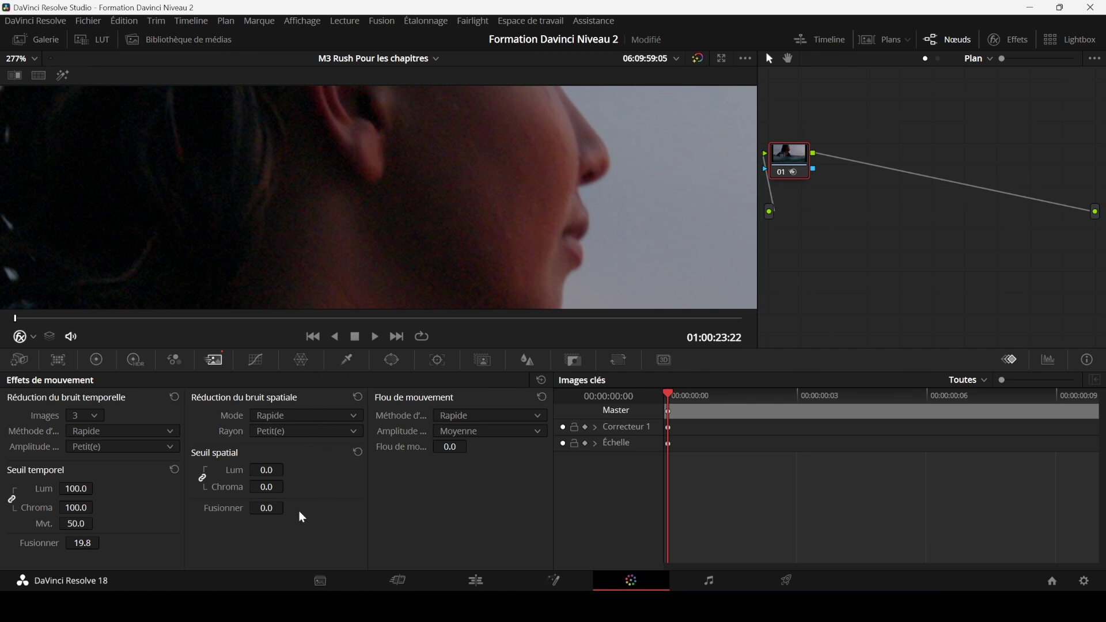
# - Set the spatial noise reduction mode to Meilleure qualité and its radius to Moyenne
pyautogui.scroll(-5, 548, 220)
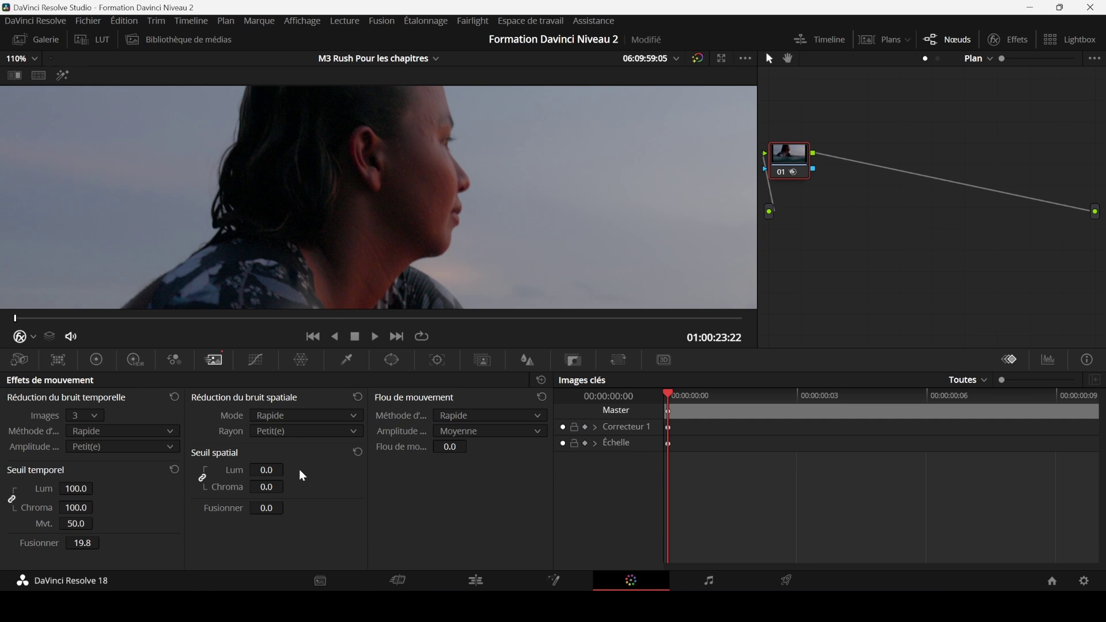
pyautogui.scroll(4, 443, 237)
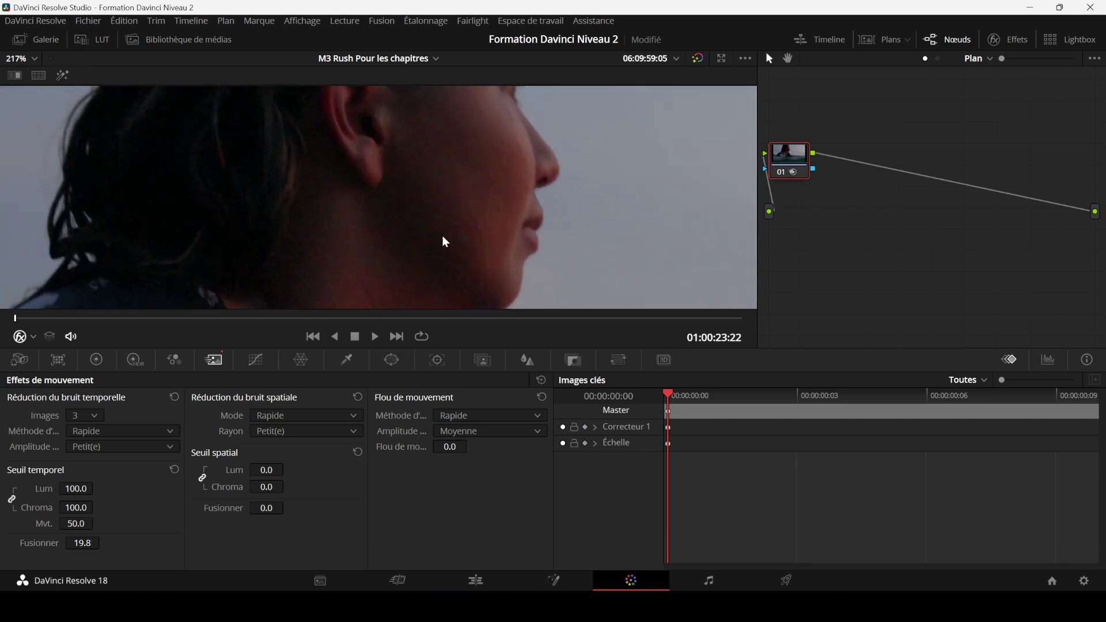
pyautogui.scroll(1, 445, 241)
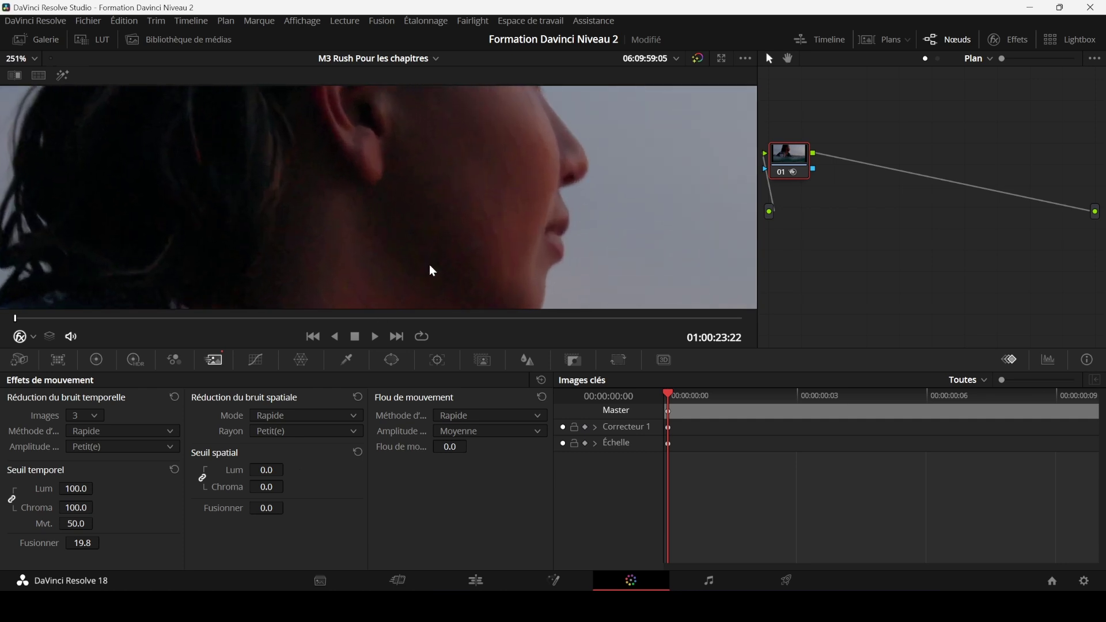
pyautogui.click(316, 413)
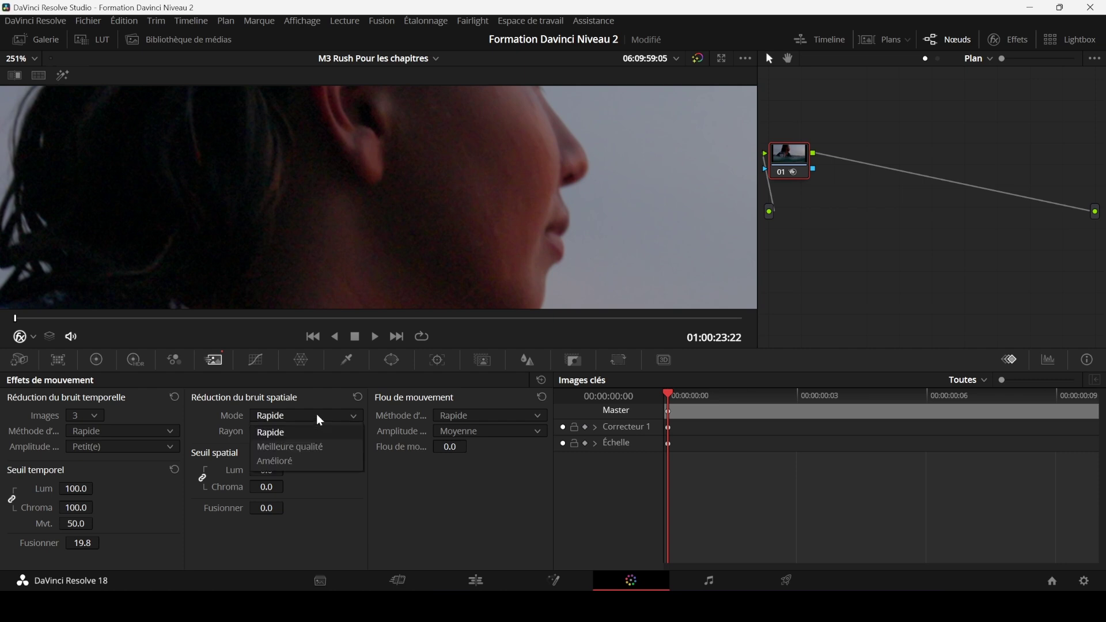
pyautogui.click(309, 443)
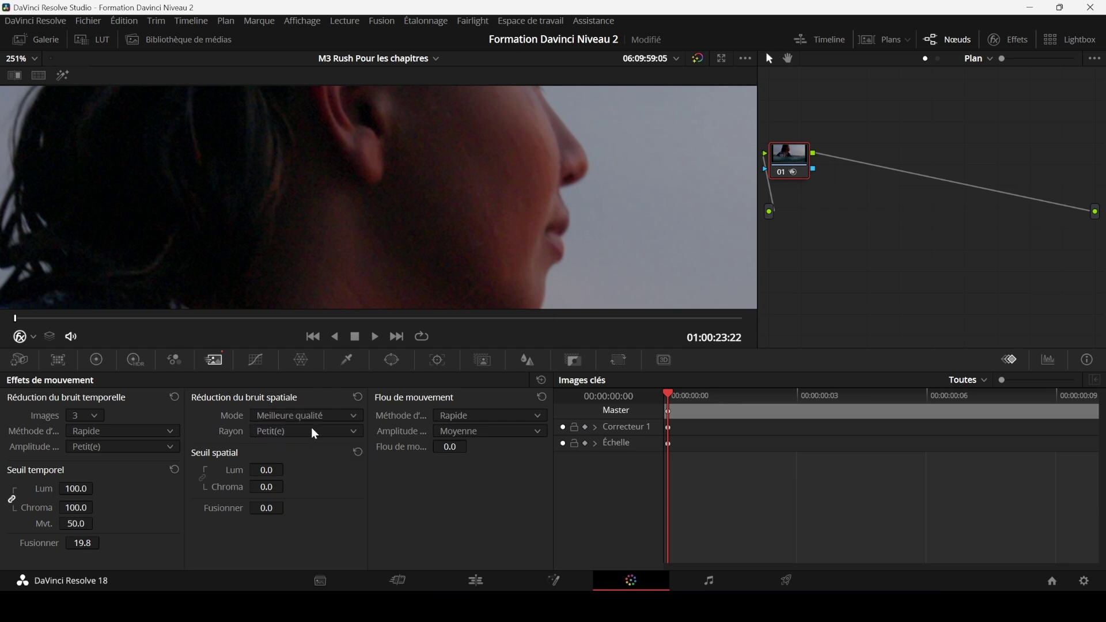
pyautogui.click(307, 431)
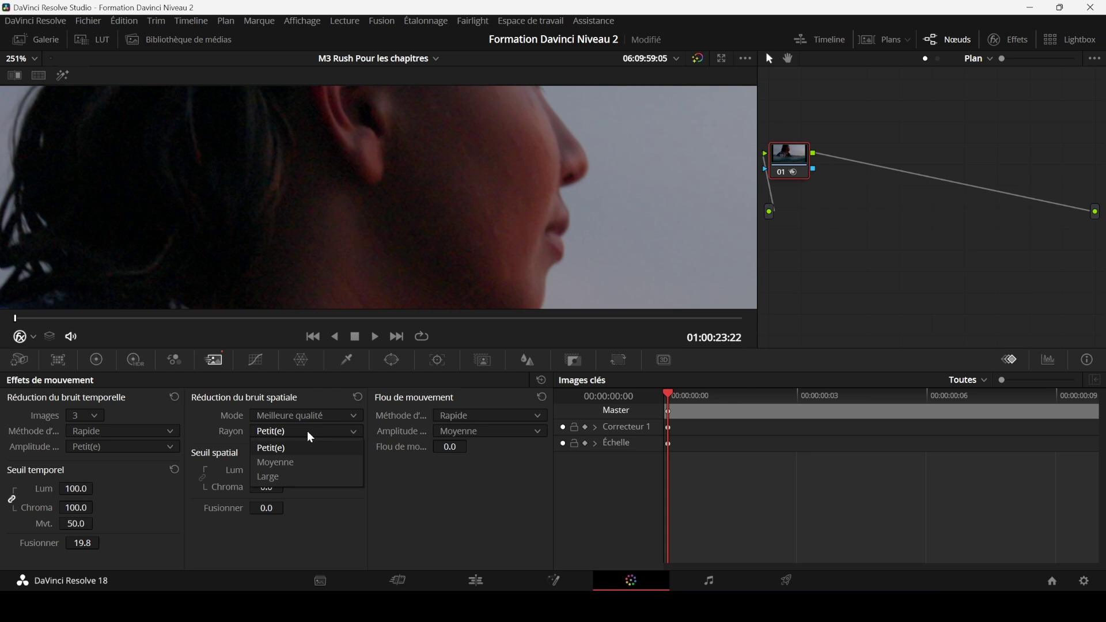
pyautogui.click(305, 468)
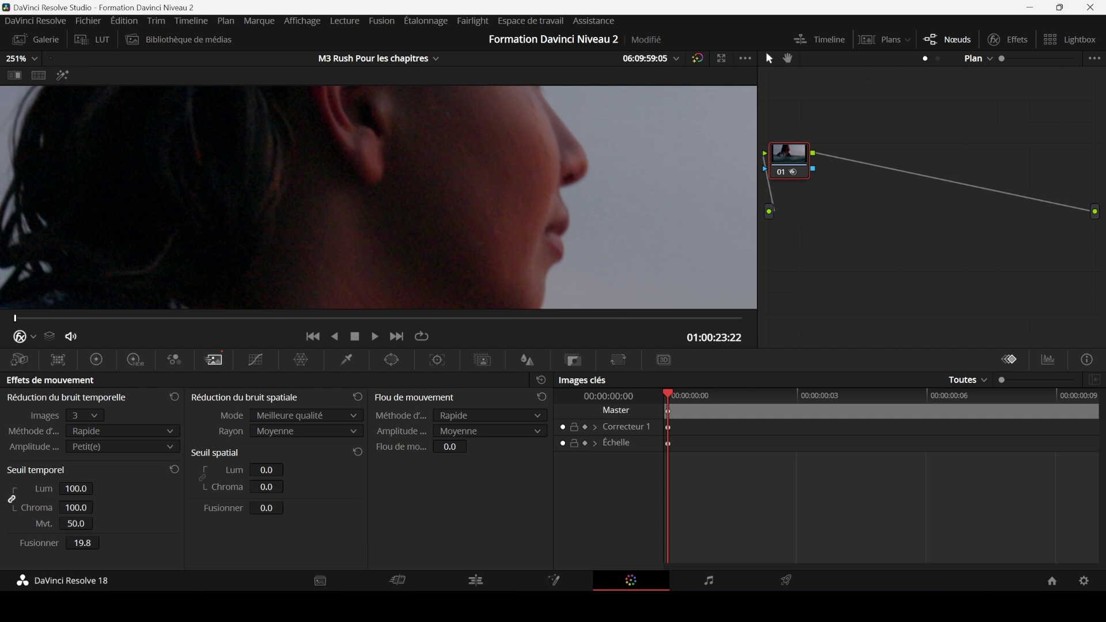
# - Set the spatial Lum and Chroma thresholds to 100 and the spatial Fusionner value to 9.8
pyautogui.moveTo(266, 470)
pyautogui.mouseDown()
pyautogui.moveTo(329, 470)
pyautogui.moveTo(266, 470)
pyautogui.mouseUp()
pyautogui.scroll(4, 497, 240)
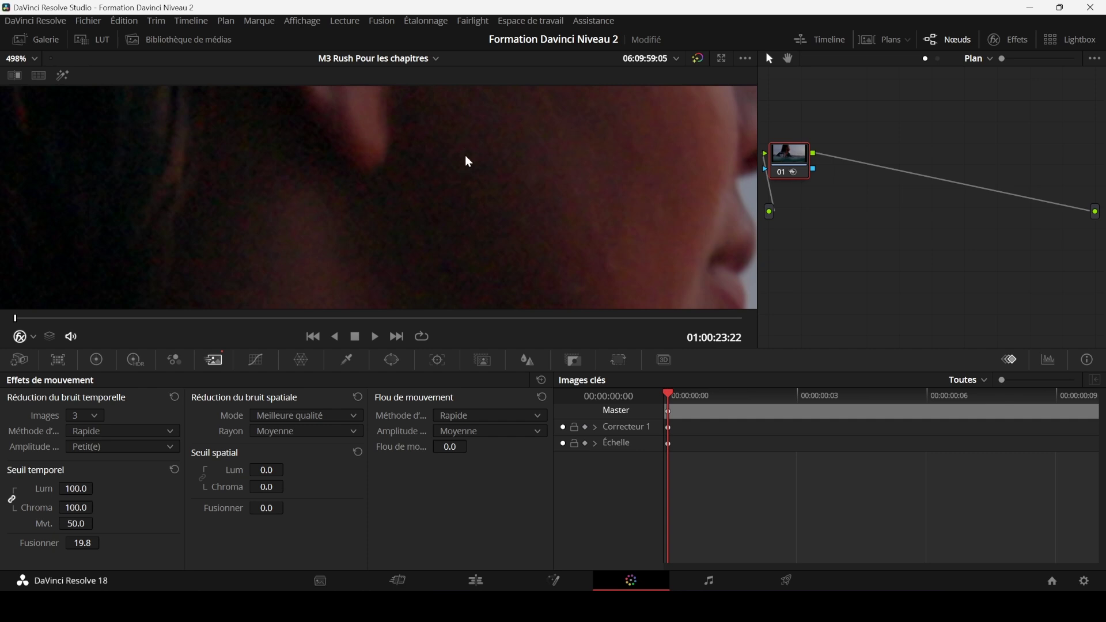
pyautogui.moveTo(267, 470); pyautogui.dragTo(329, 470)
pyautogui.moveTo(266, 509); pyautogui.dragTo(318, 510)
# - Examine the noise reduction on the woman's shot at several magnifications and in full screen
pyautogui.scroll(-10, 449, 232)
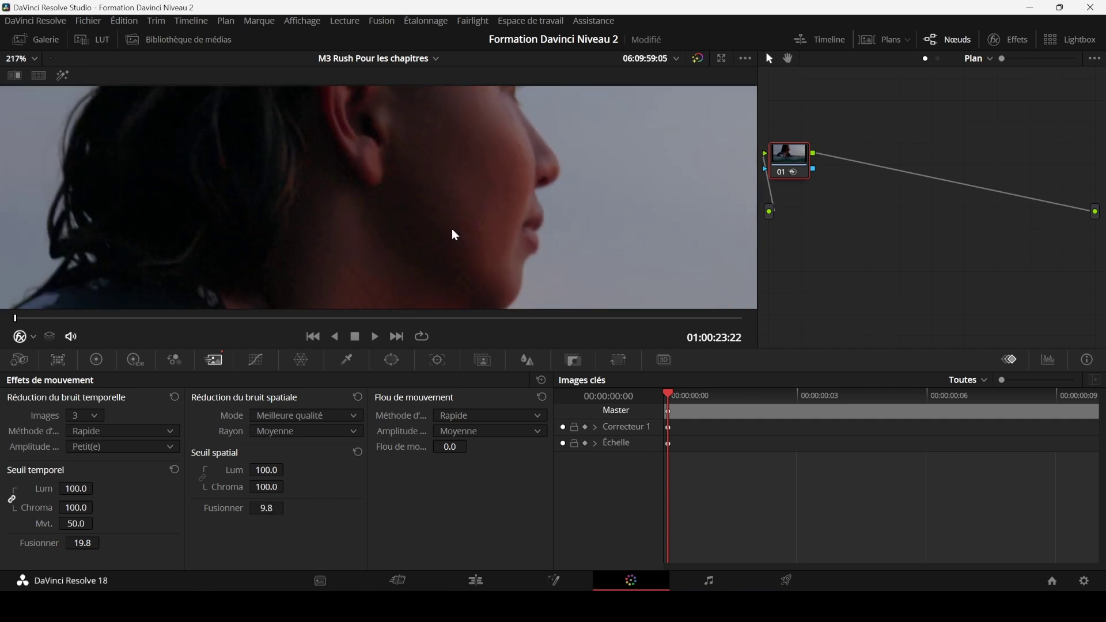
pyautogui.scroll(-1, 493, 235)
pyautogui.moveTo(790, 172); pyautogui.dragTo(837, 184)
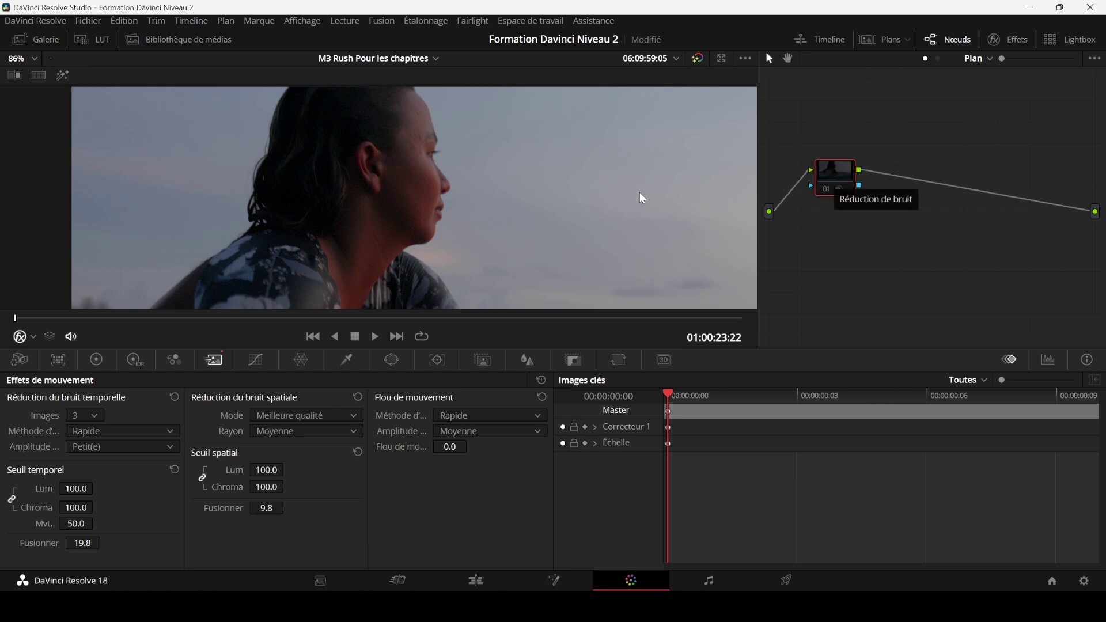
pyautogui.scroll(4, 546, 205)
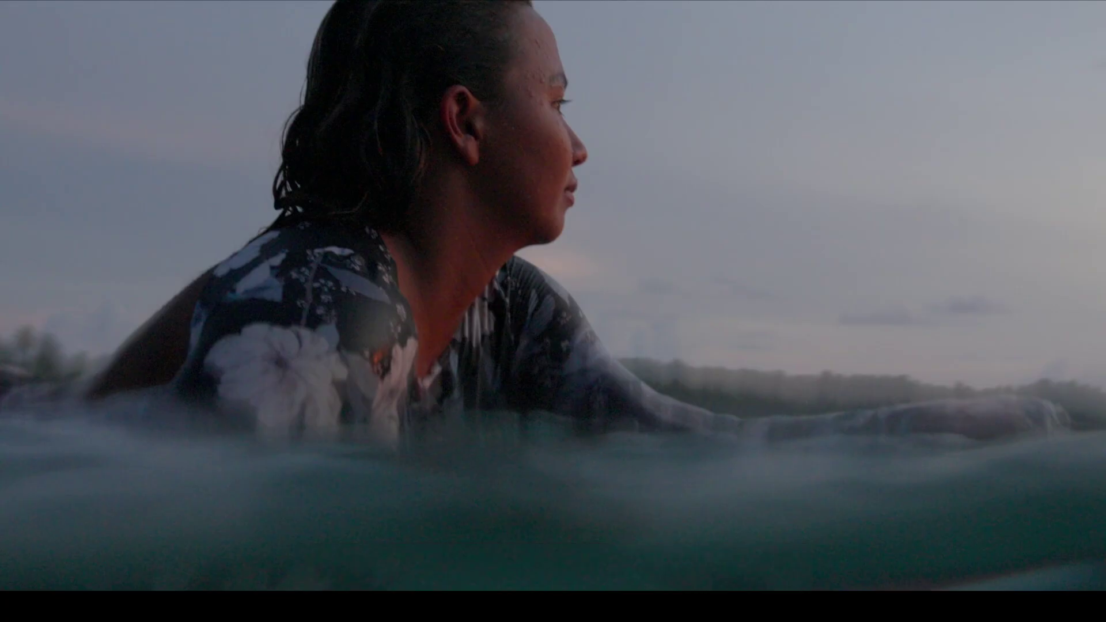
pyautogui.moveTo(797, 146)
pyautogui.moveTo(781, 493)
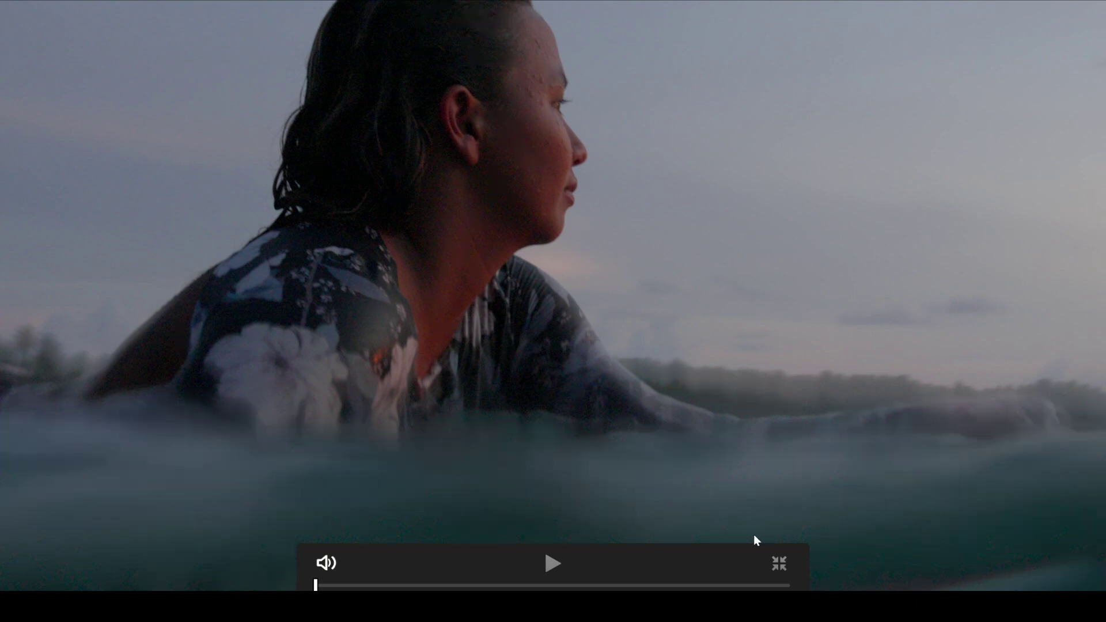
pyautogui.press('Escape')
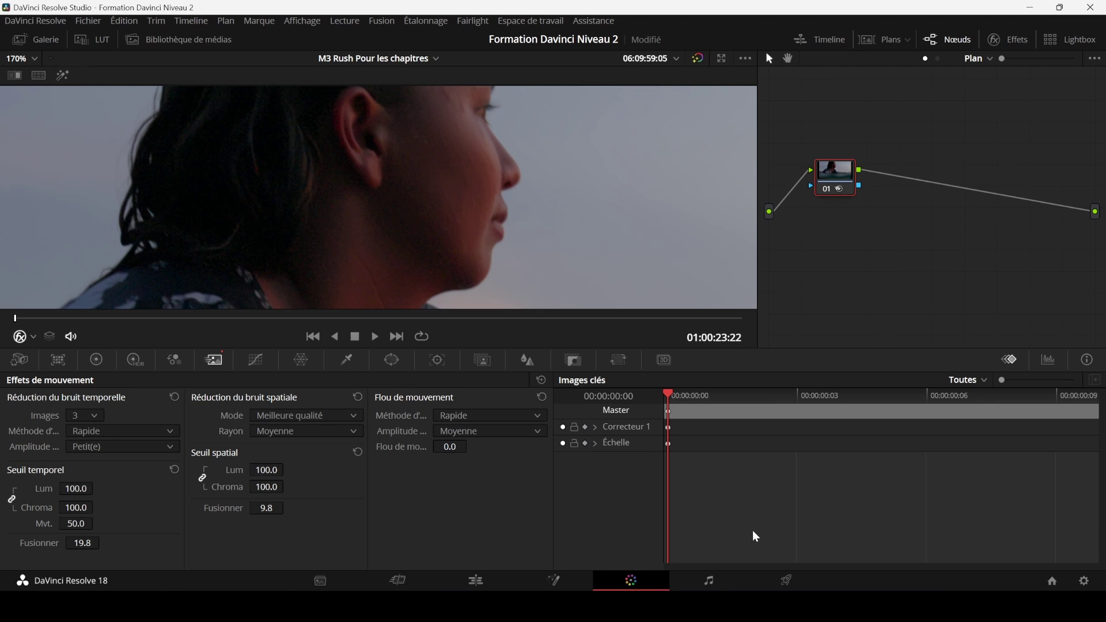
pyautogui.scroll(-3, 506, 225)
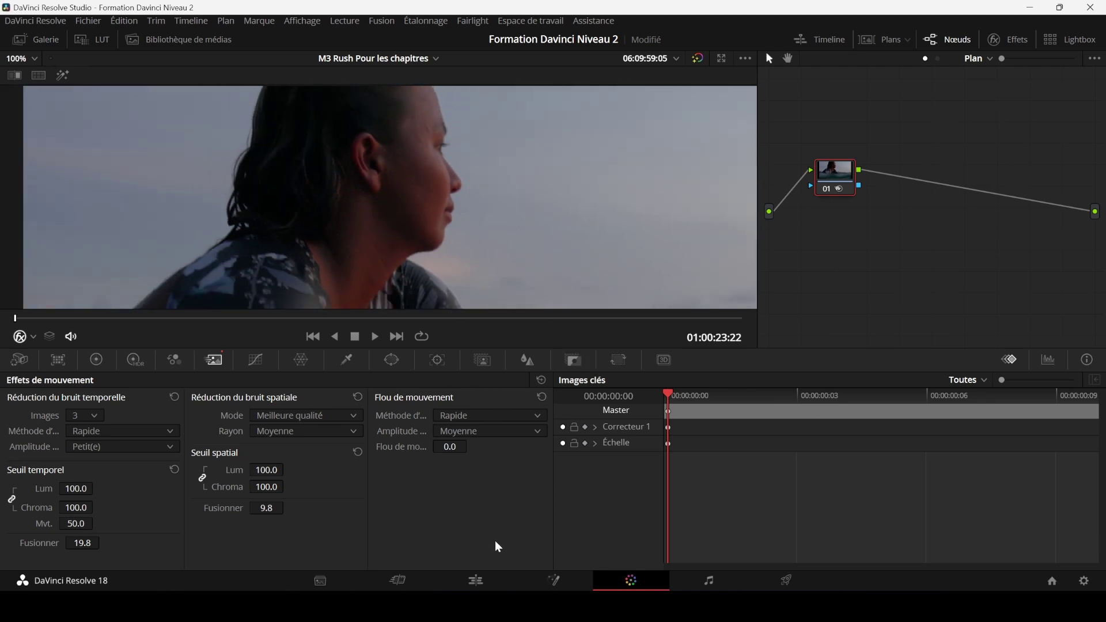
# - On the Edit page, apply the ResolveFX Revival effect Réduction de bruit to the surfer clip at the playhead
pyautogui.click(482, 586)
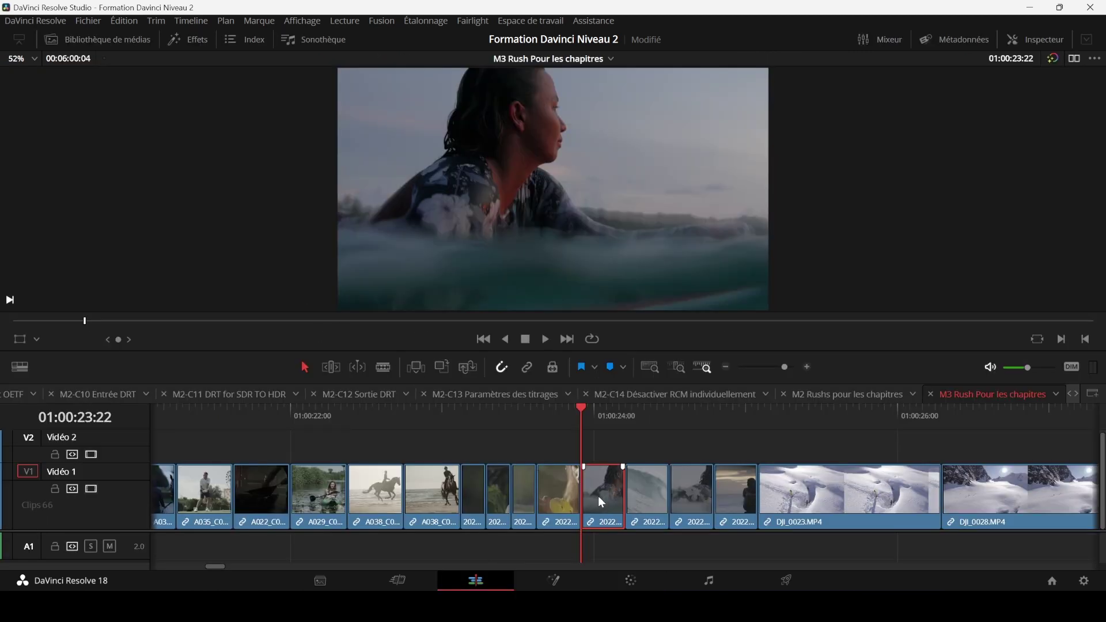
pyautogui.click(191, 41)
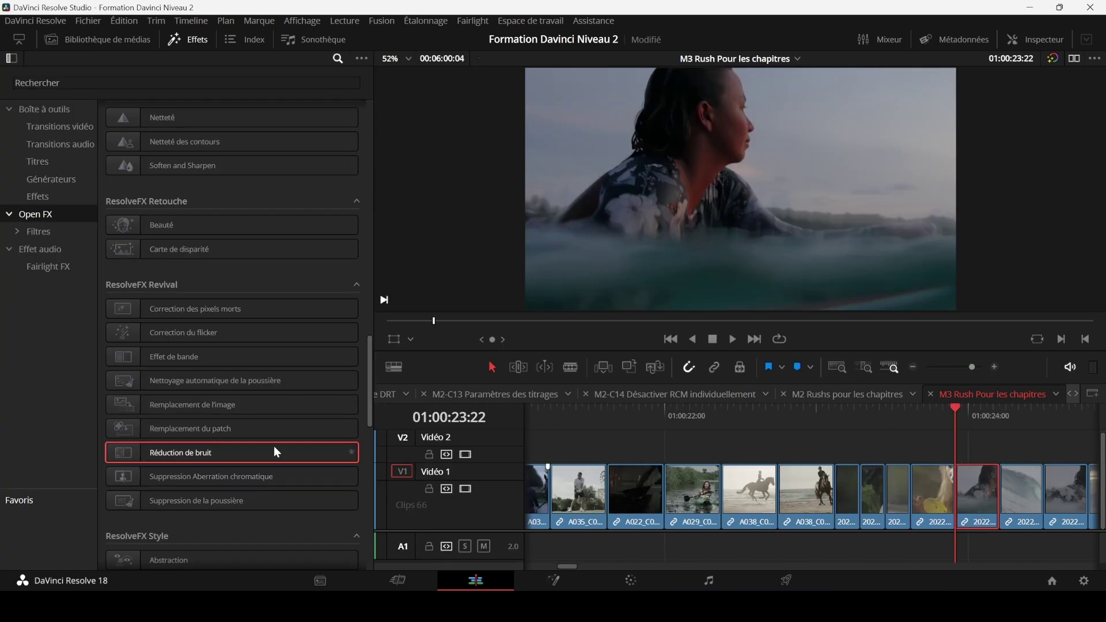
pyautogui.moveTo(124, 453); pyautogui.dragTo(974, 499)
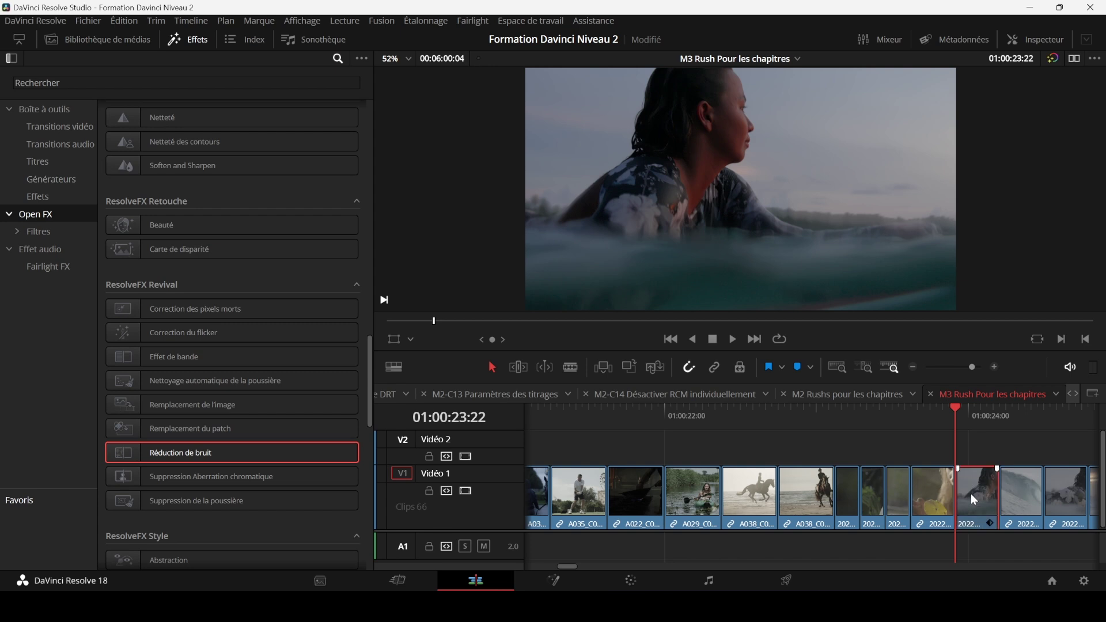
# - Show the clip's Réduction de bruit effect settings and review its temporal and spatial parameters
pyautogui.click(1047, 39)
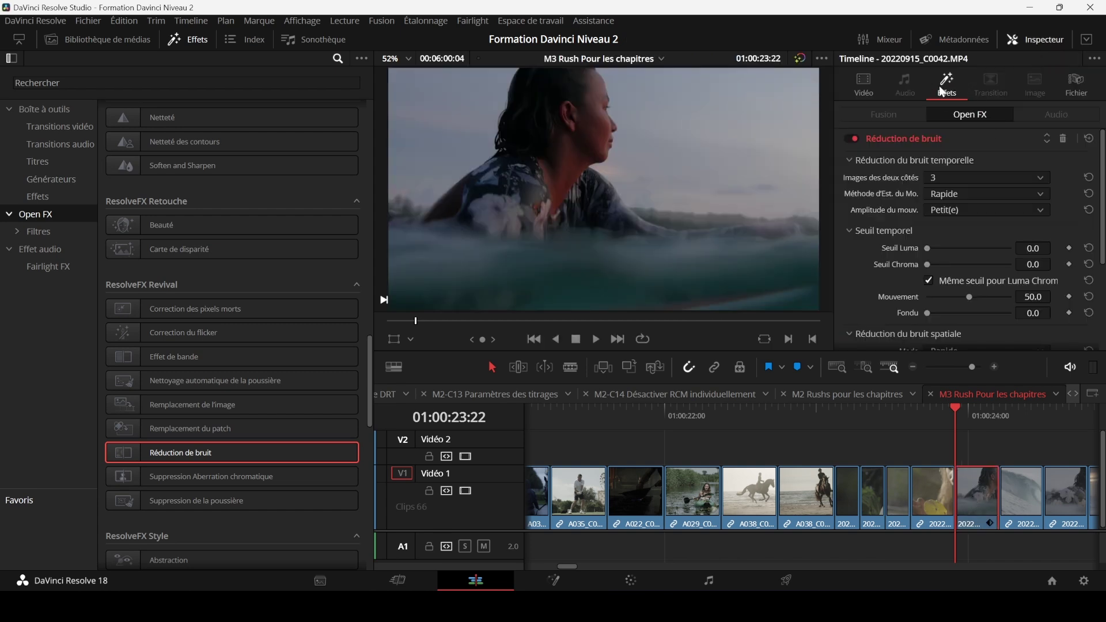
pyautogui.scroll(-3, 938, 170)
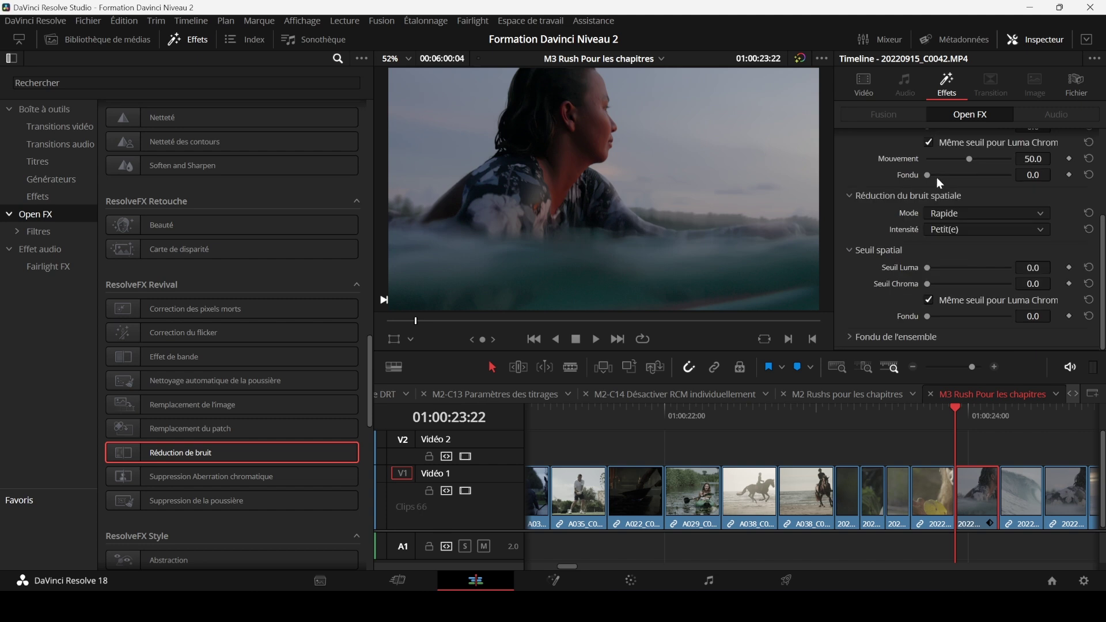
pyautogui.scroll(3, 938, 179)
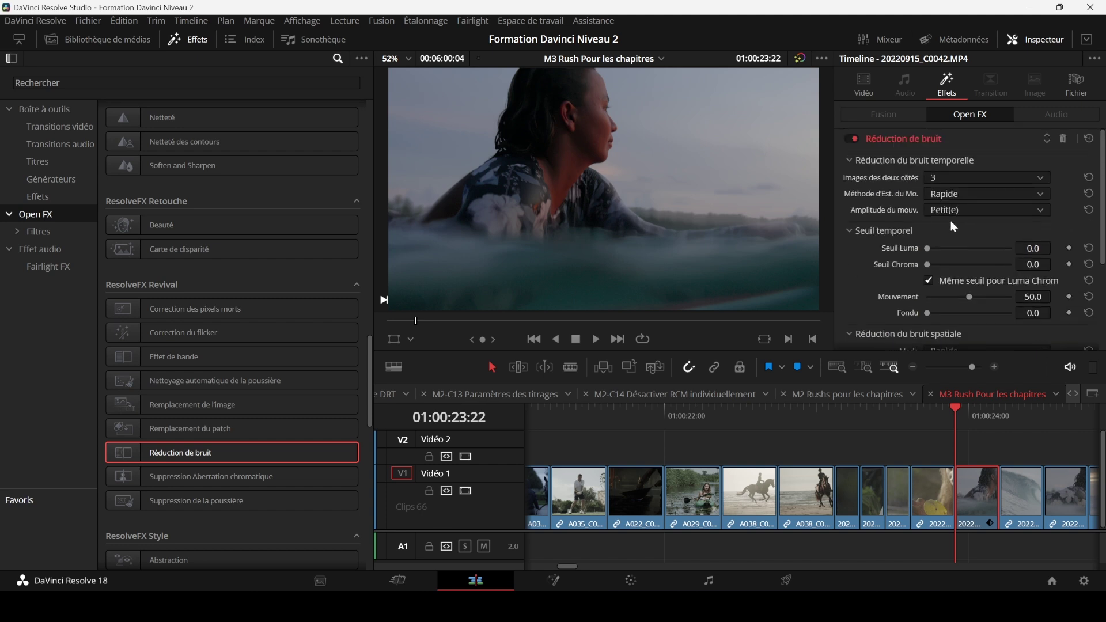
# - Close the effects library and return to the Color page with the whole shot in view
pyautogui.click(176, 41)
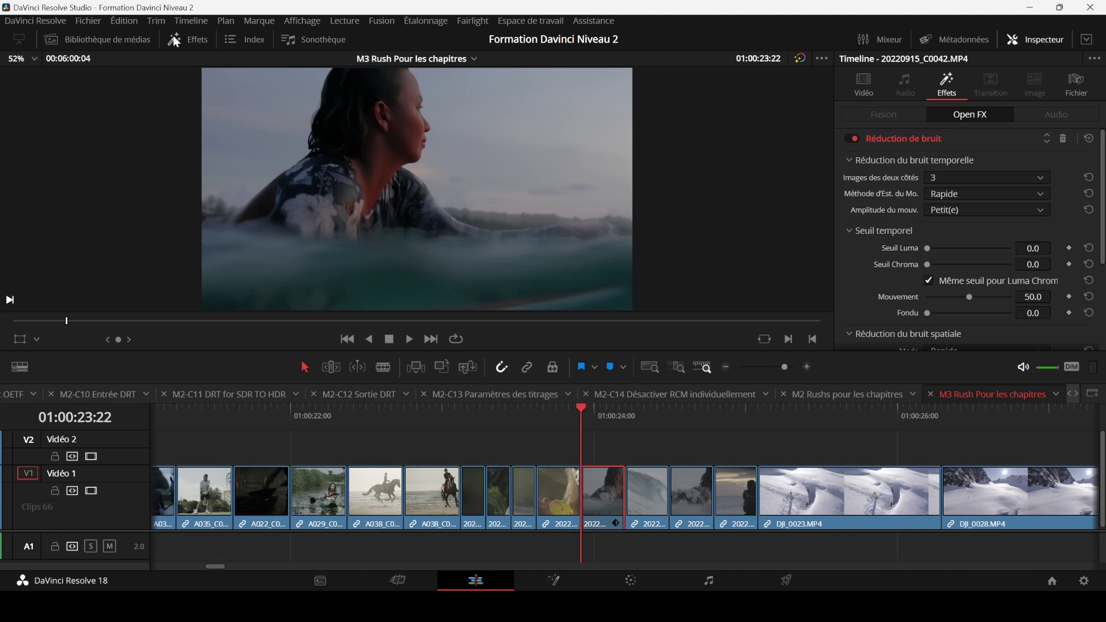
pyautogui.click(634, 581)
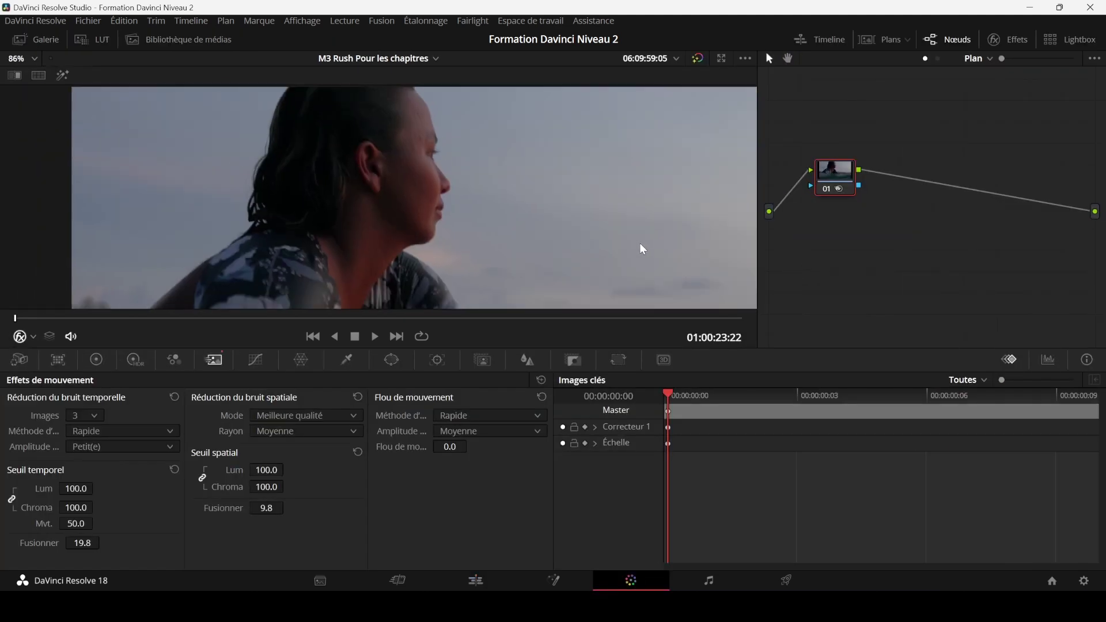
pyautogui.scroll(-5, 639, 243)
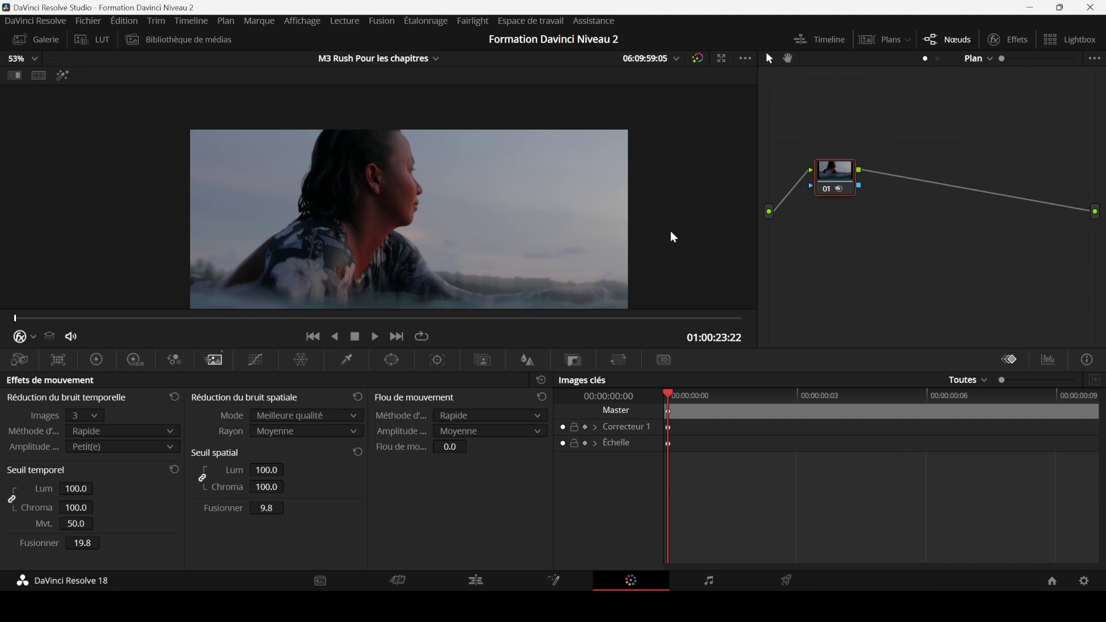